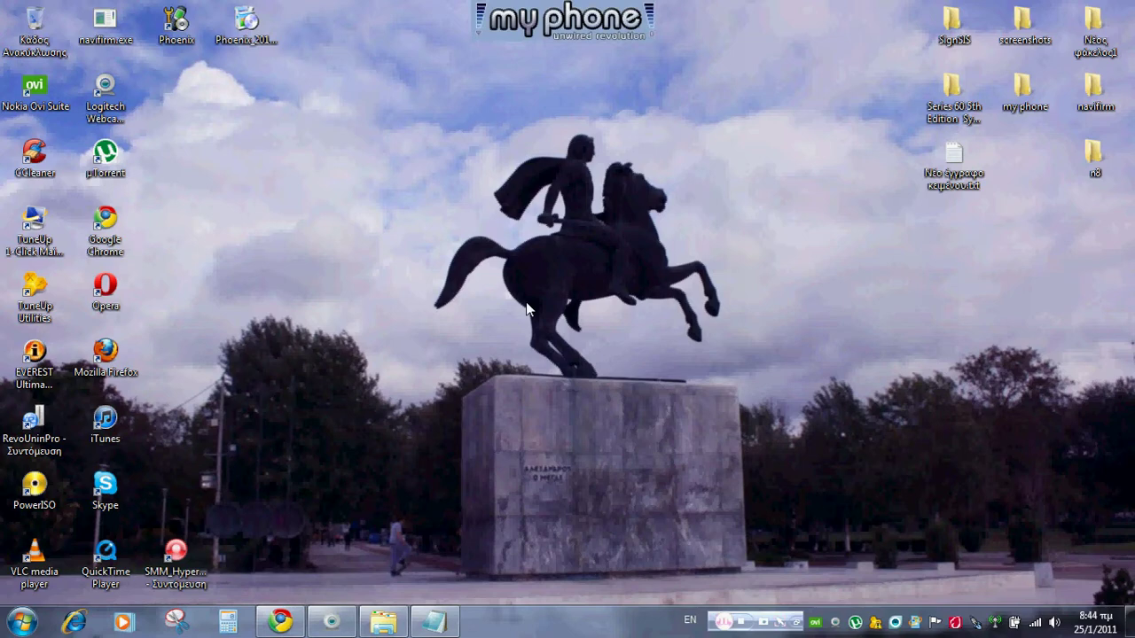
- Launch Phoenix from the desktop and open the product RM-356
{"action": "left_click", "coordinate": [260, 27]}
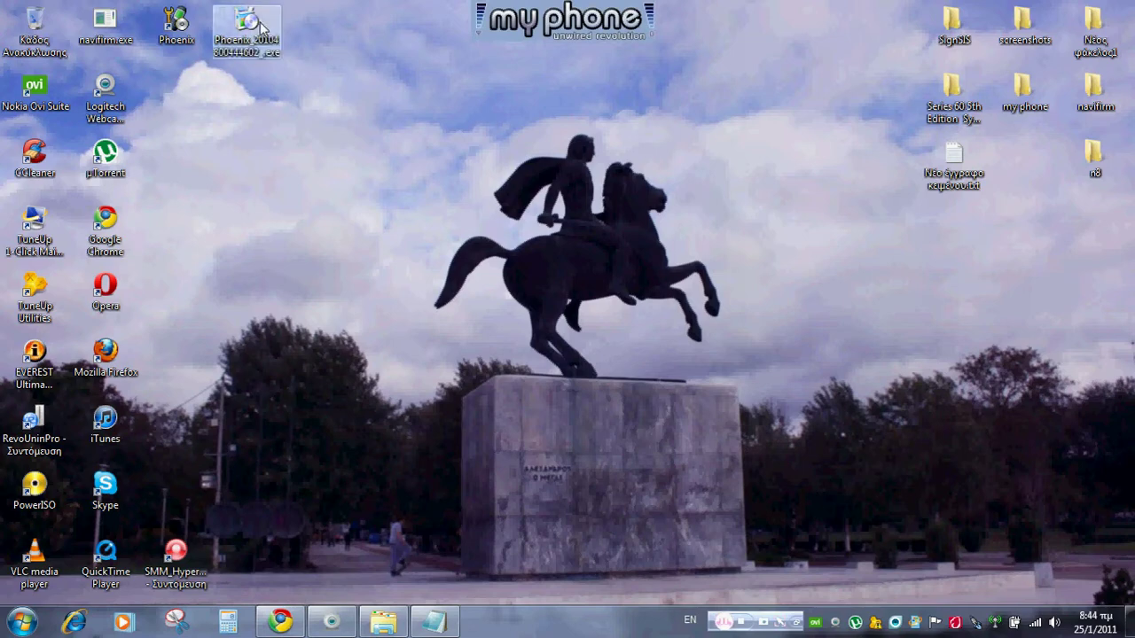
{"action": "left_click", "coordinate": [180, 28]}
{"action": "double_click", "coordinate": [180, 29]}
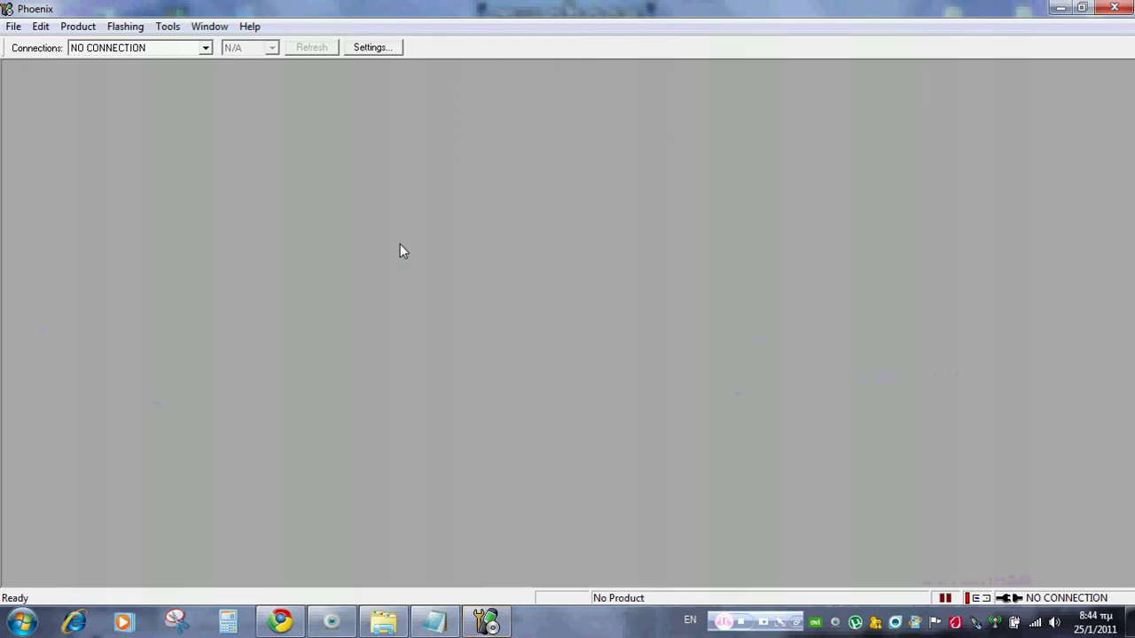
{"action": "left_click", "coordinate": [13, 28]}
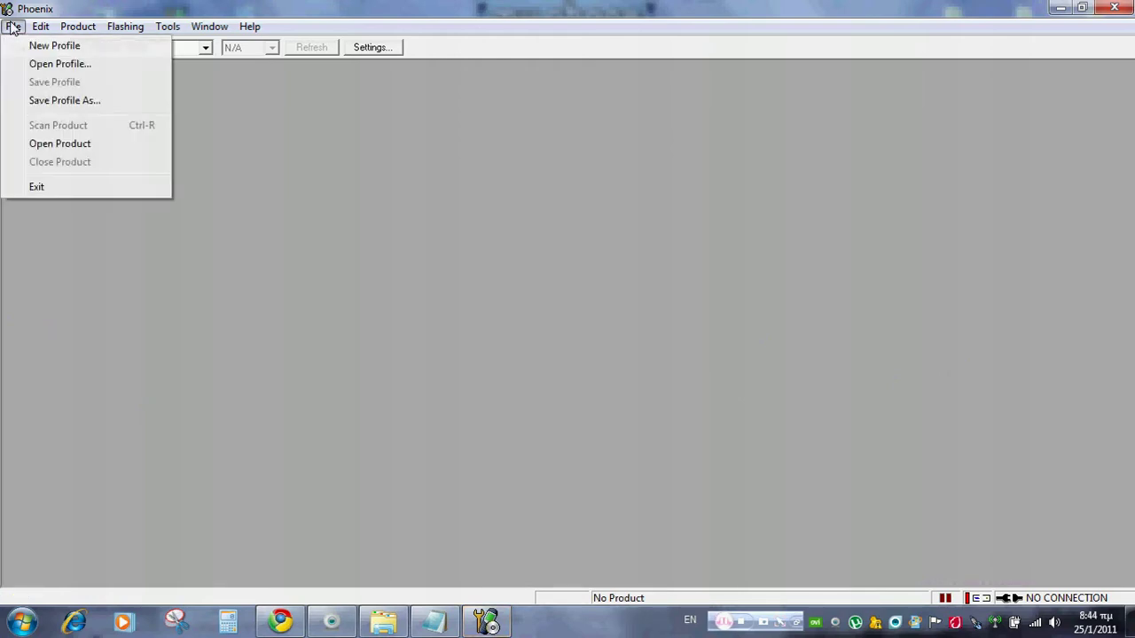
{"action": "left_click", "coordinate": [89, 144]}
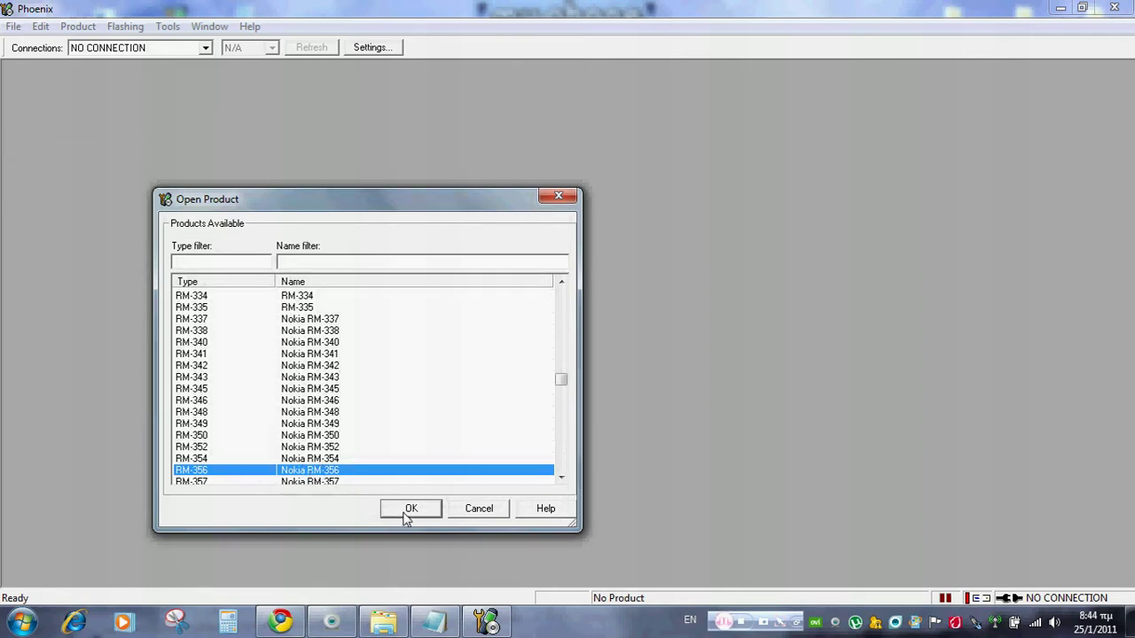
{"action": "left_click", "coordinate": [410, 511]}
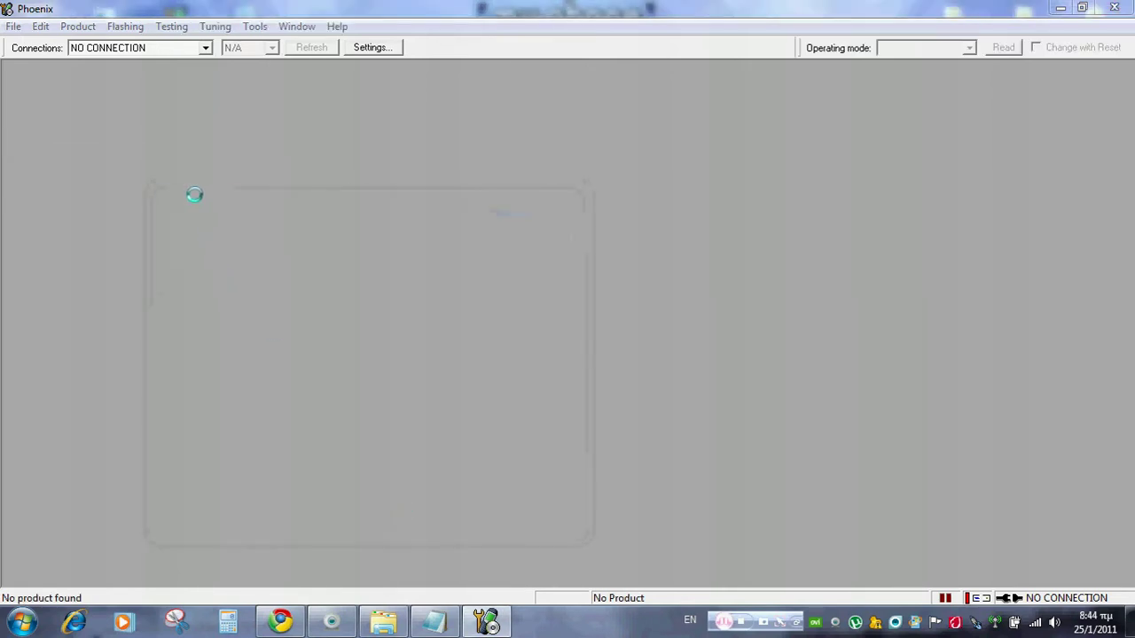
- Open the Data Package Download tool and enter product code 0559395
{"action": "left_click", "coordinate": [289, 32]}
{"action": "left_click", "coordinate": [254, 26]}
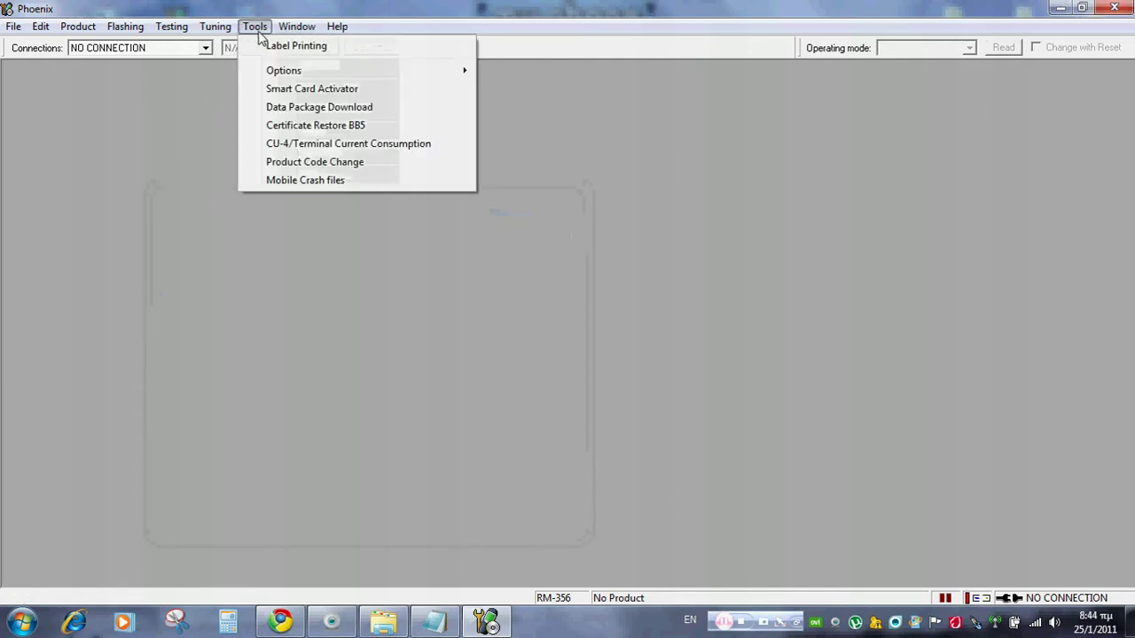
{"action": "left_click", "coordinate": [298, 107]}
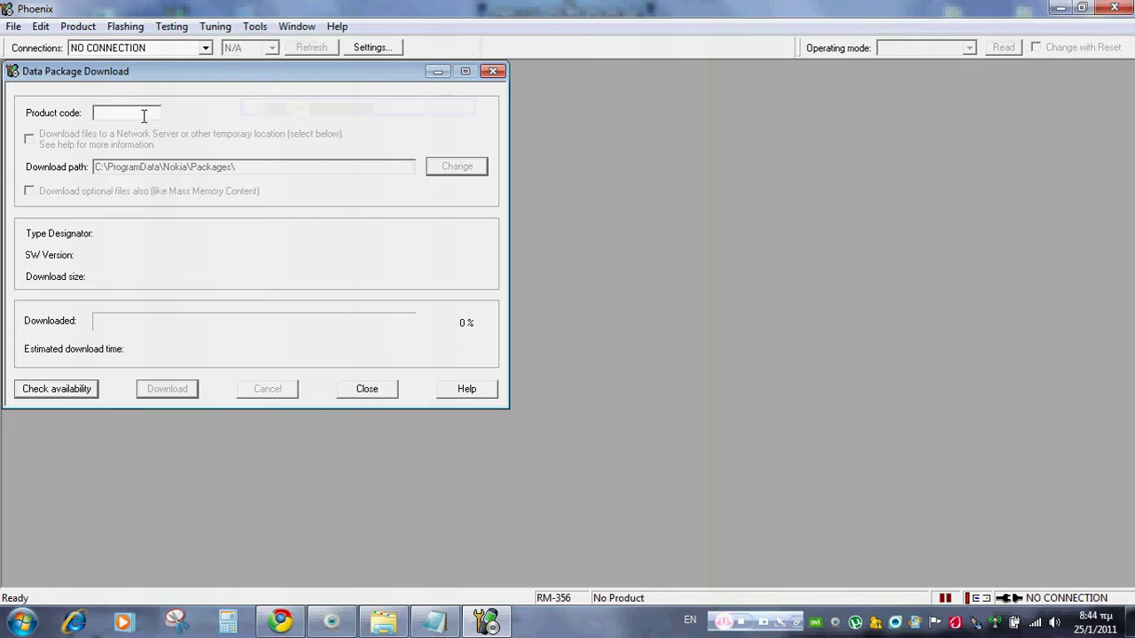
{"action": "right_click", "coordinate": [144, 115]}
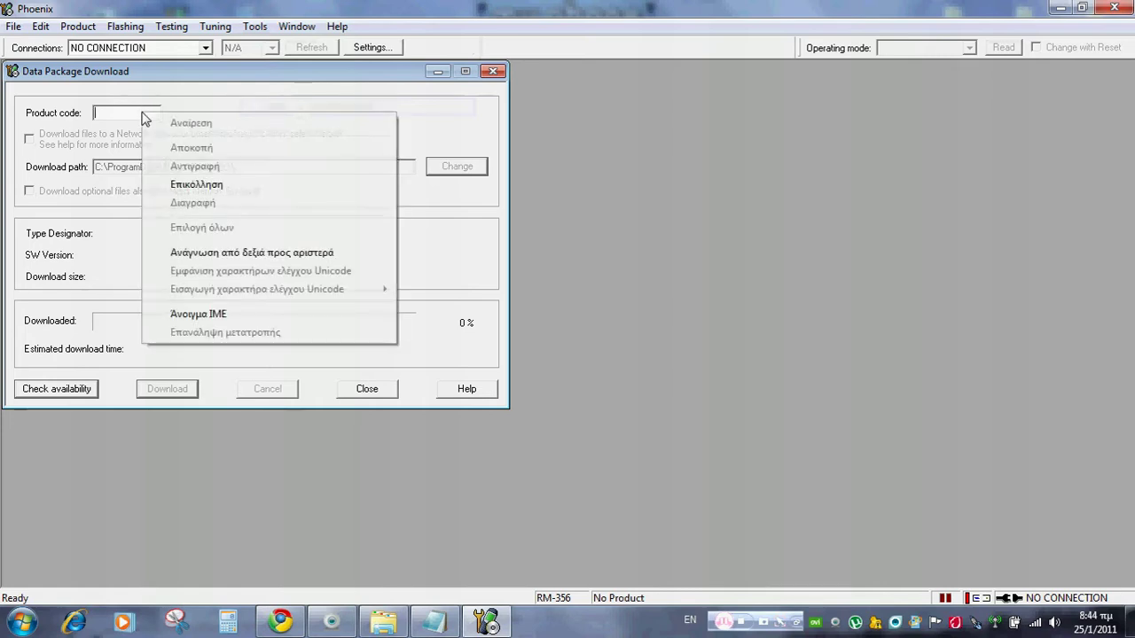
{"action": "left_click", "coordinate": [197, 184]}
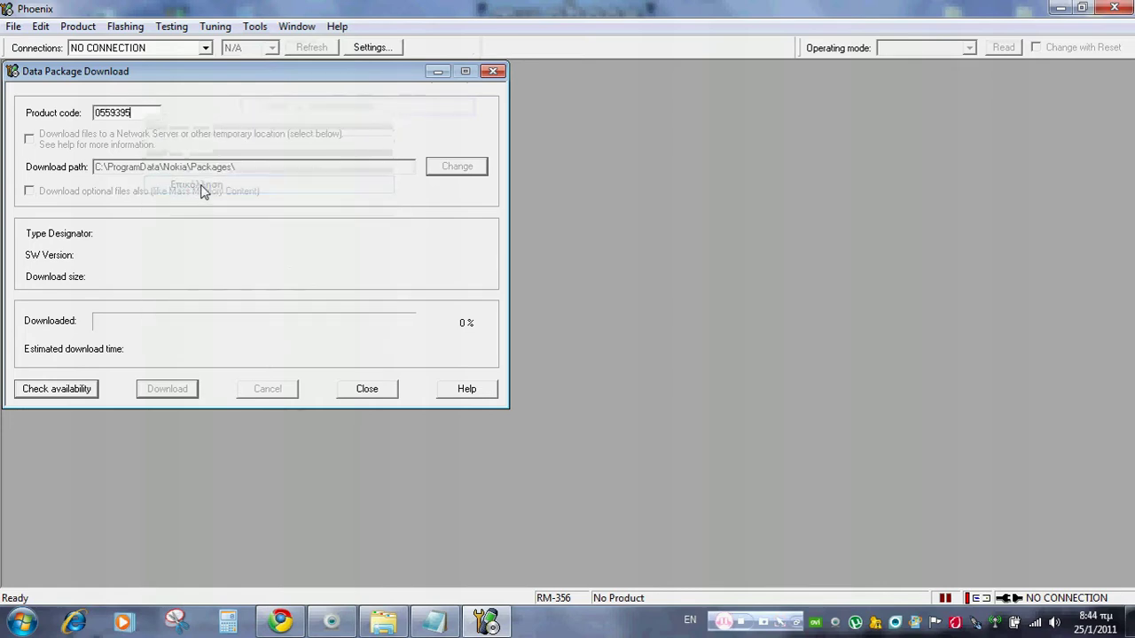
- Check the availability of the data package, download it, and close the download window
{"action": "left_click", "coordinate": [85, 393]}
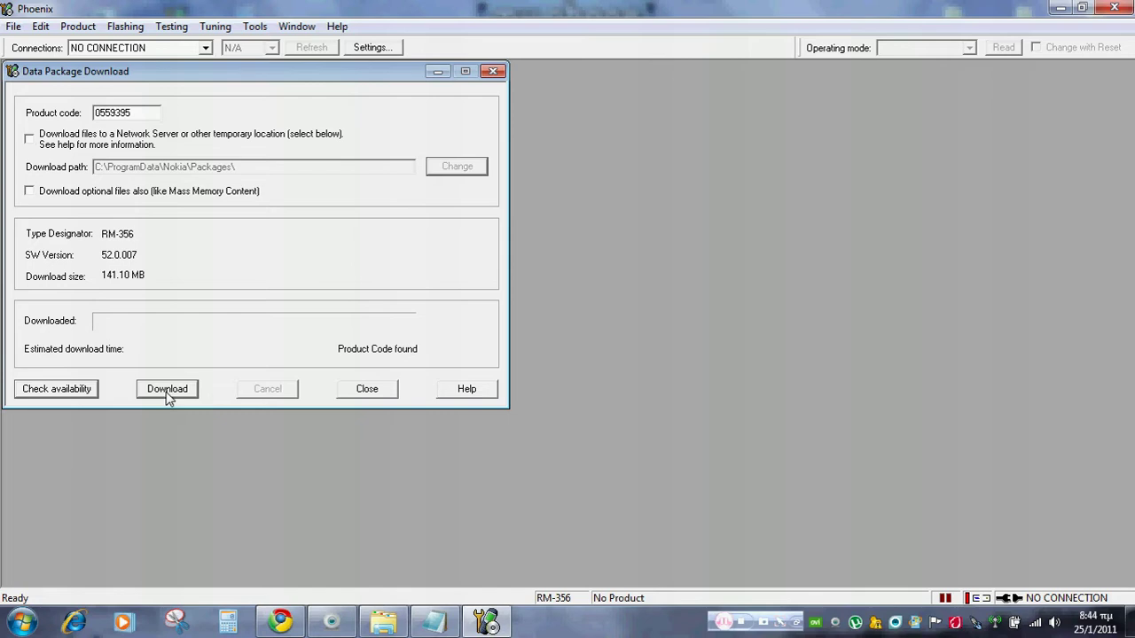
{"action": "left_click", "coordinate": [167, 390]}
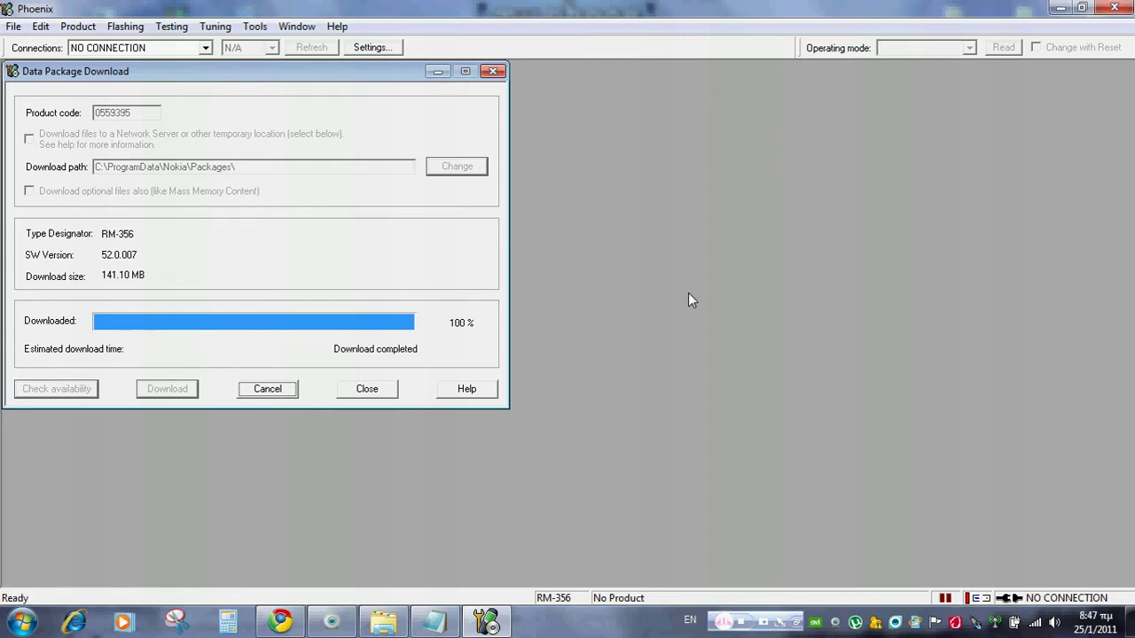
{"action": "left_click", "coordinate": [371, 397]}
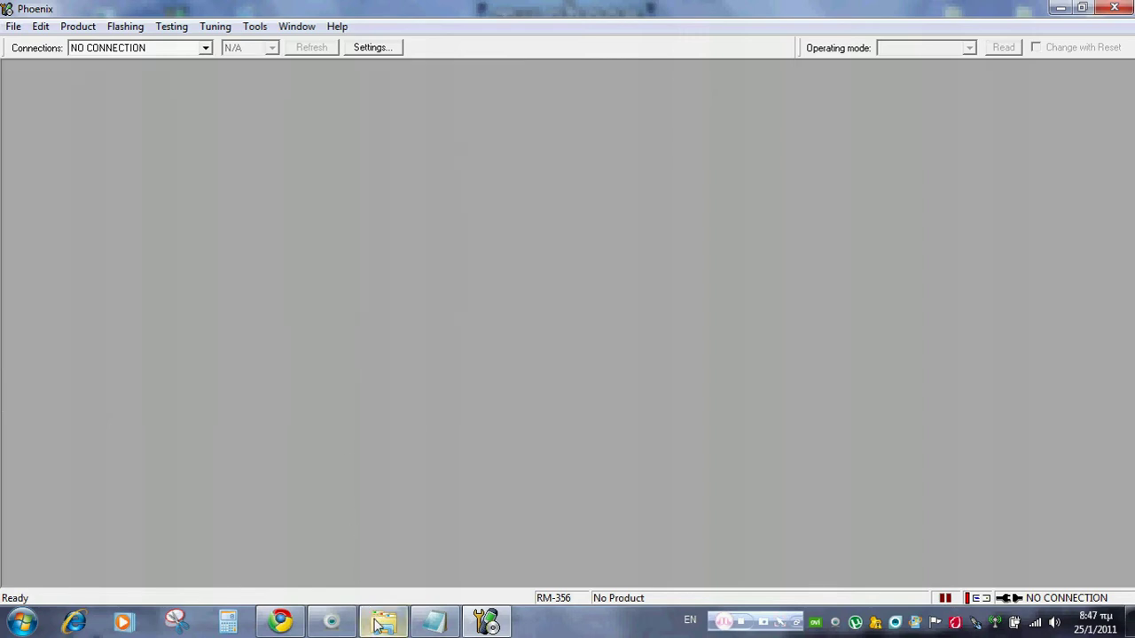
- Switch to Windows Explorer and examine the firmware files in ProgramData\Nokia\Packages\Products\rm-356, minimizing the window when done
{"action": "left_click", "coordinate": [378, 621]}
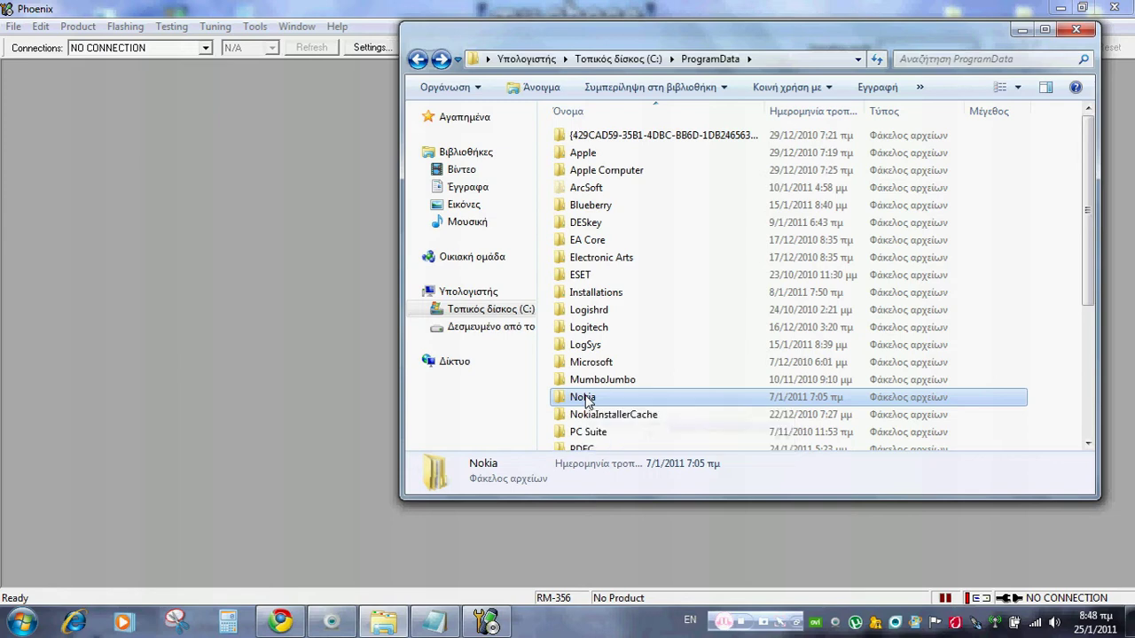
{"action": "double_click", "coordinate": [583, 399]}
{"action": "left_click", "coordinate": [581, 180]}
{"action": "double_click", "coordinate": [579, 173]}
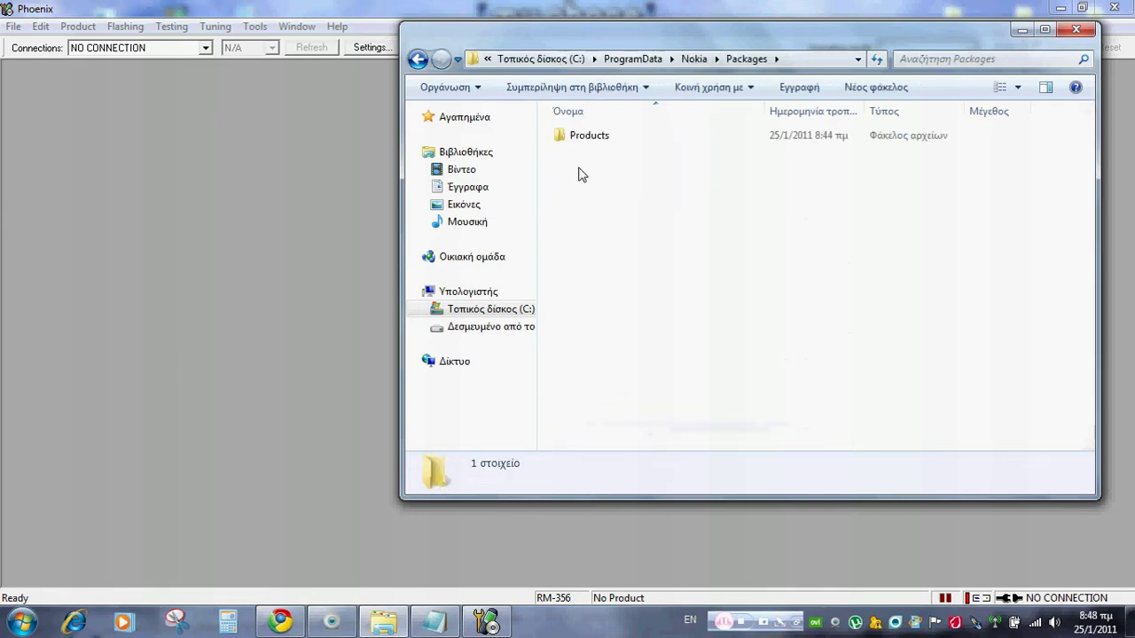
{"action": "double_click", "coordinate": [577, 140]}
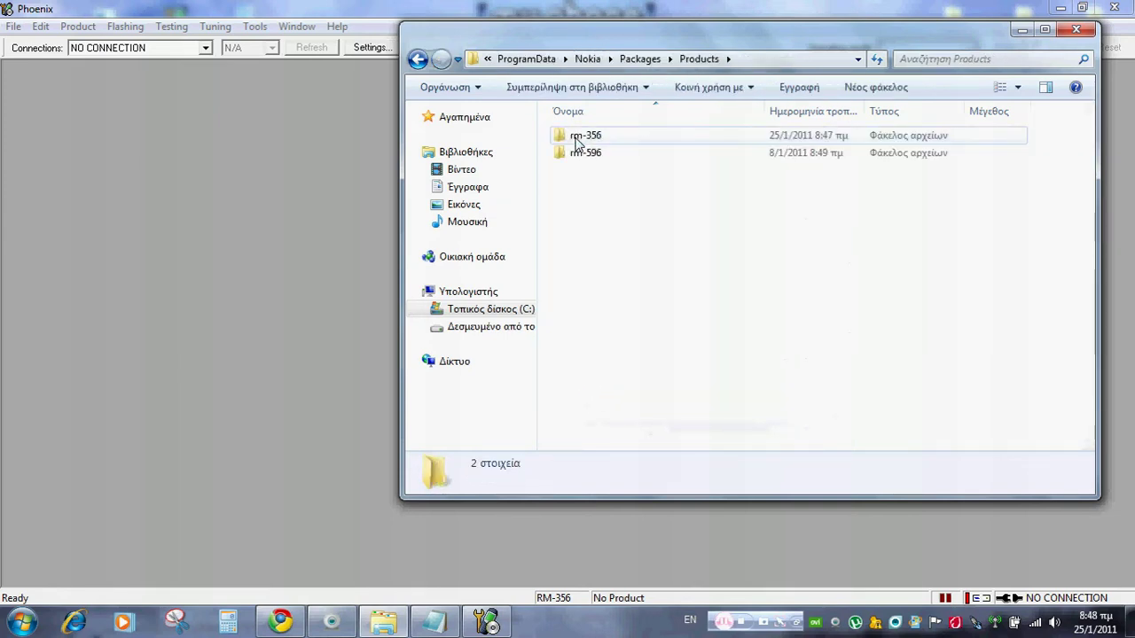
{"action": "double_click", "coordinate": [576, 140]}
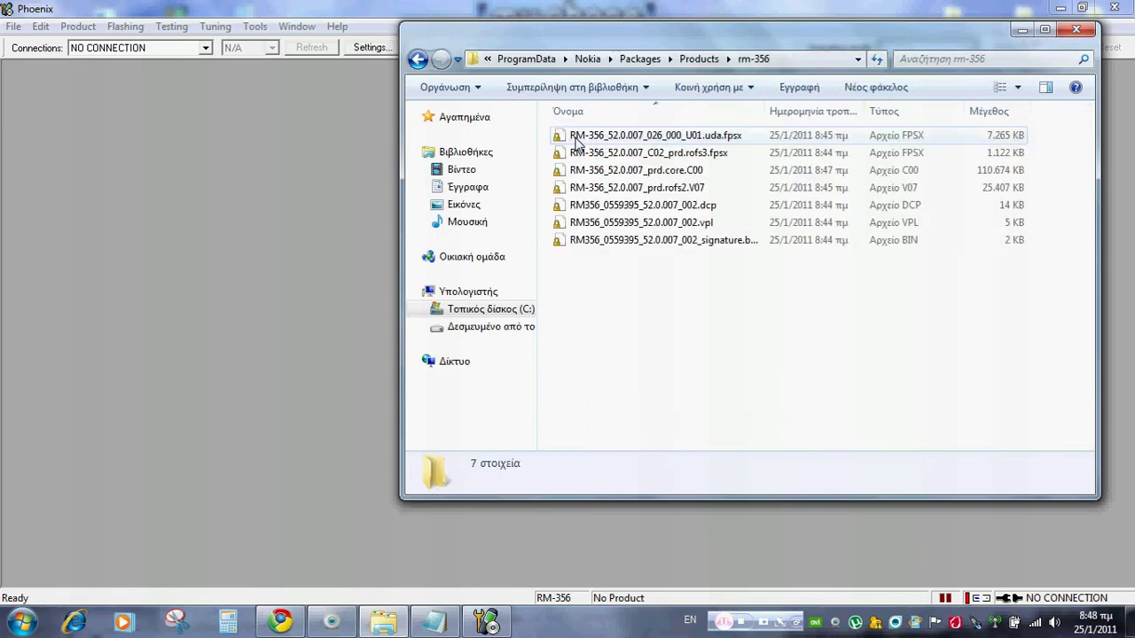
{"action": "left_click", "coordinate": [1021, 31]}
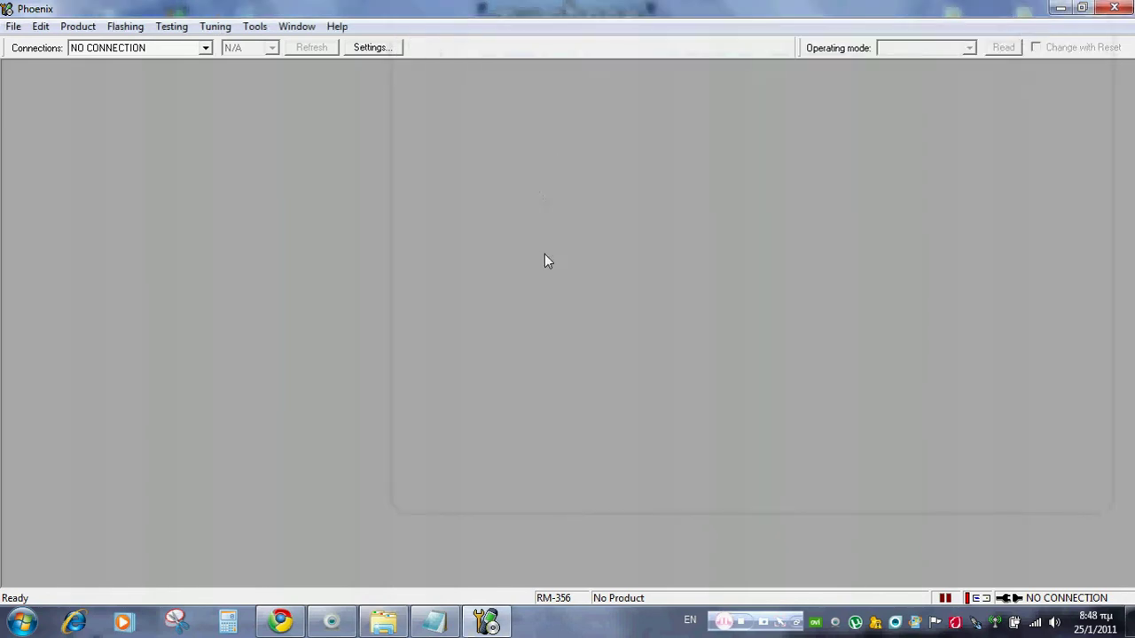
- Open Firmware Update and select product code 0559395 (Balkans BLUE) for the firmware
{"action": "left_click", "coordinate": [117, 30]}
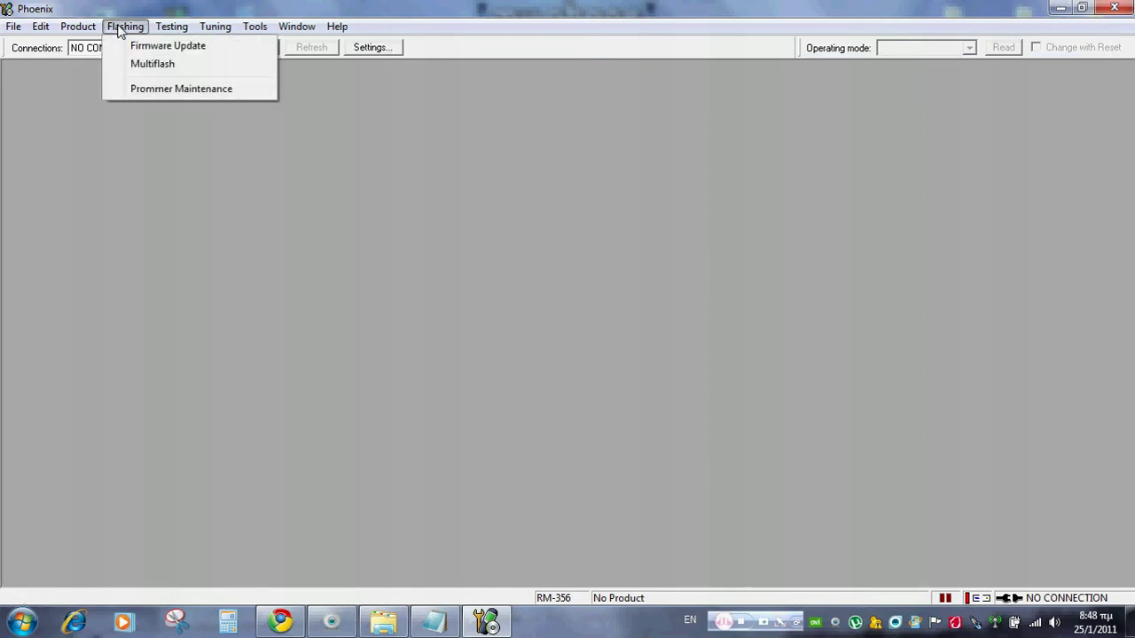
{"action": "left_click", "coordinate": [165, 47]}
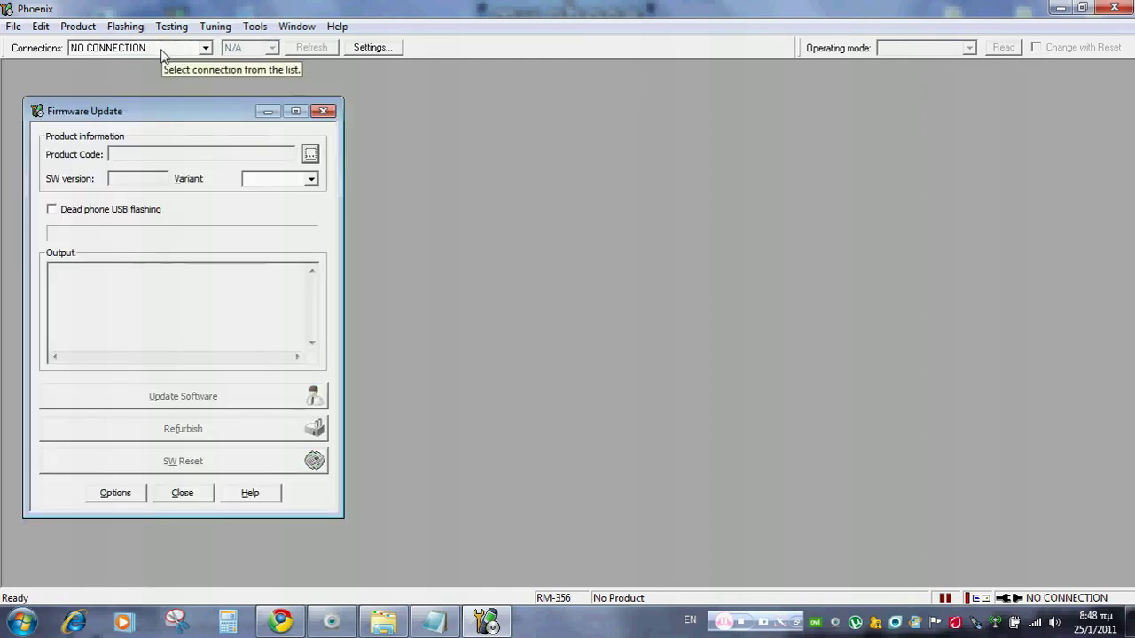
{"action": "left_click", "coordinate": [311, 155]}
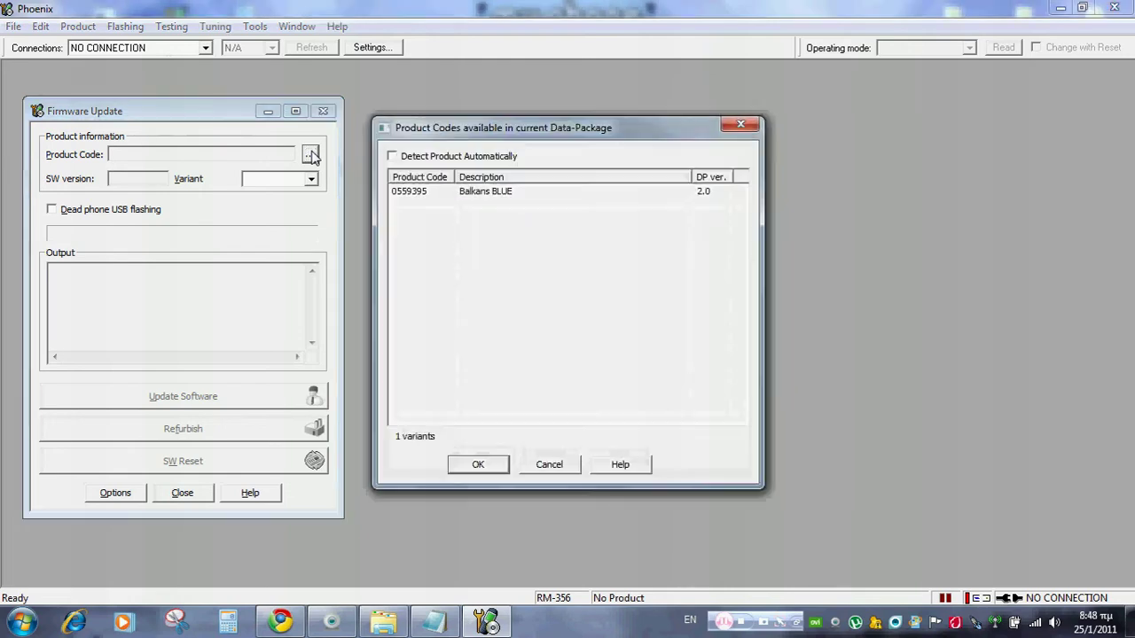
{"action": "left_click", "coordinate": [423, 197]}
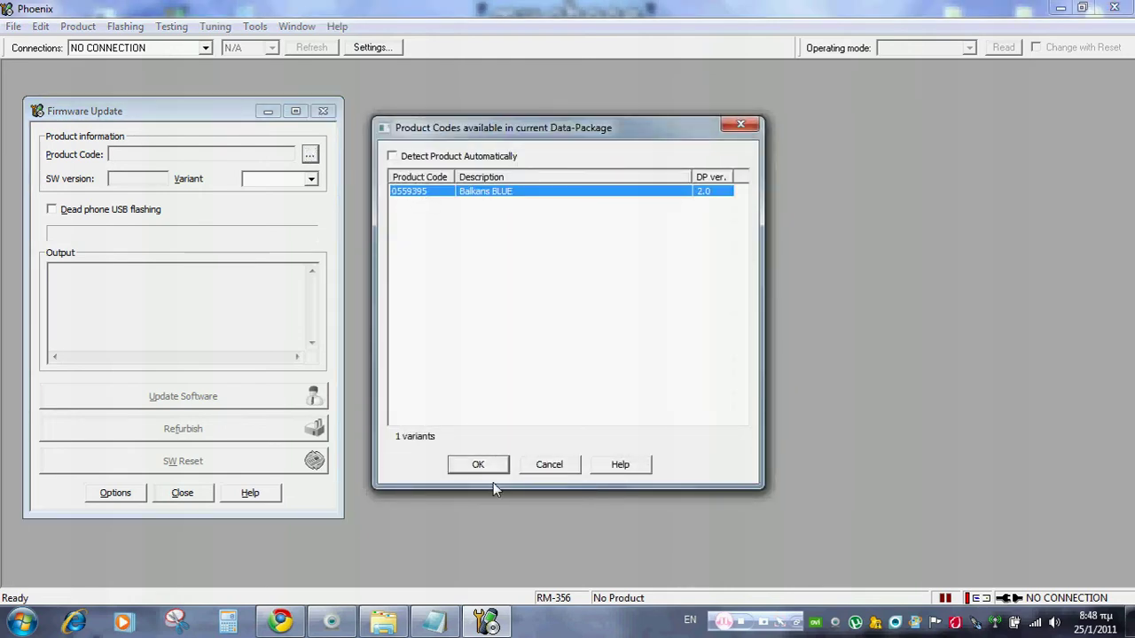
{"action": "left_click", "coordinate": [475, 464]}
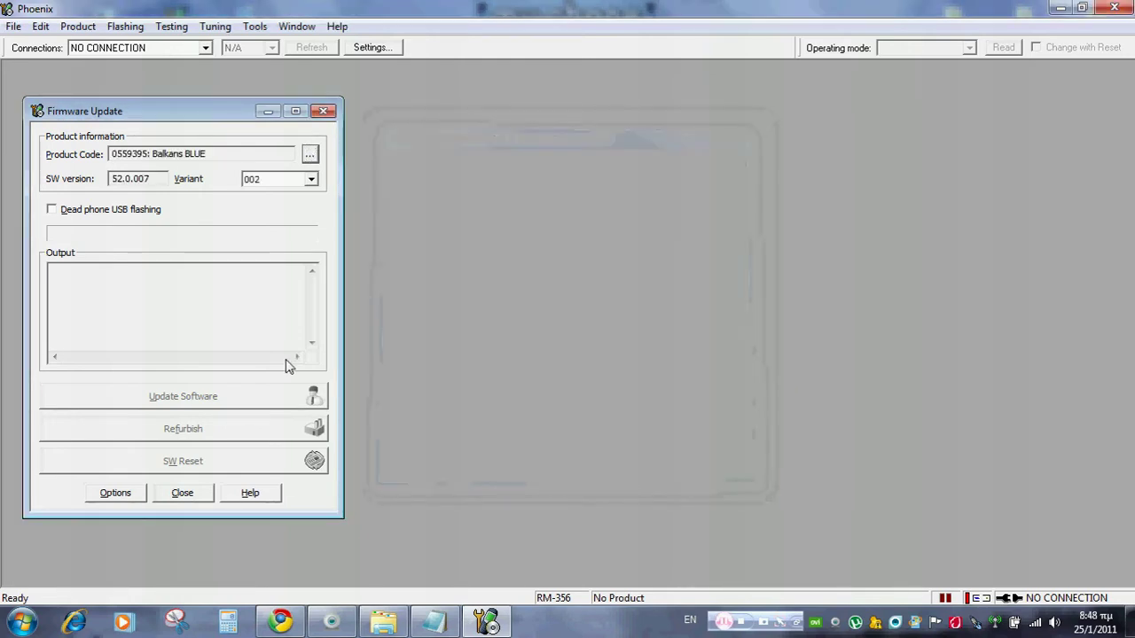
- Enable dead phone USB flashing, start the SW Reset, and confirm the phone connection instructions to flash the firmware
{"action": "left_click", "coordinate": [54, 211]}
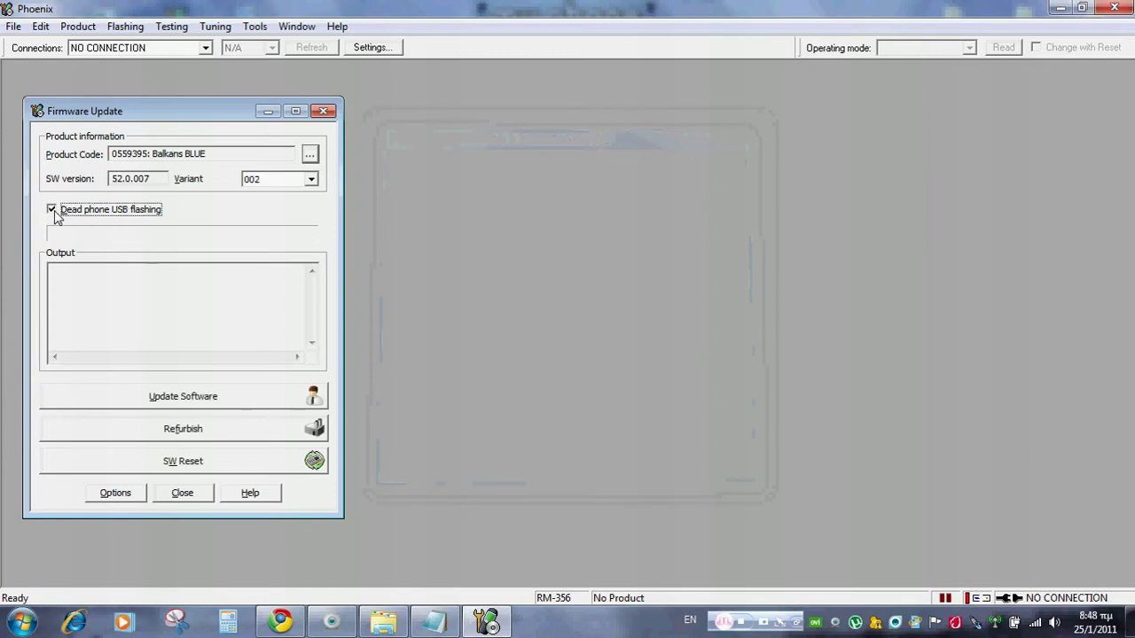
{"action": "left_click", "coordinate": [184, 463]}
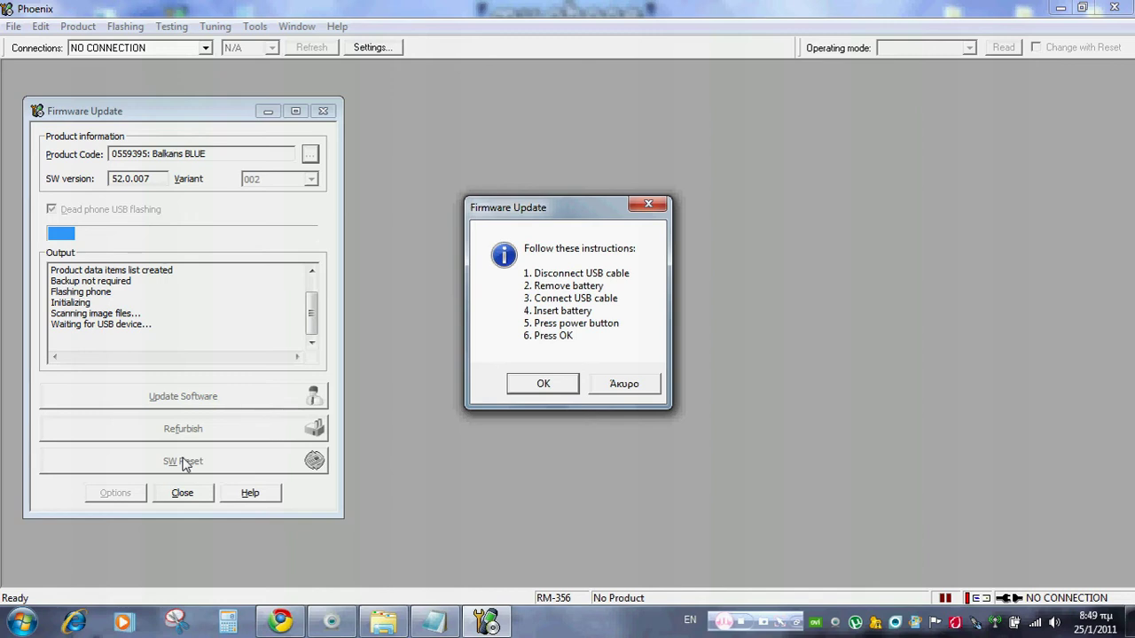
{"action": "left_click", "coordinate": [331, 628]}
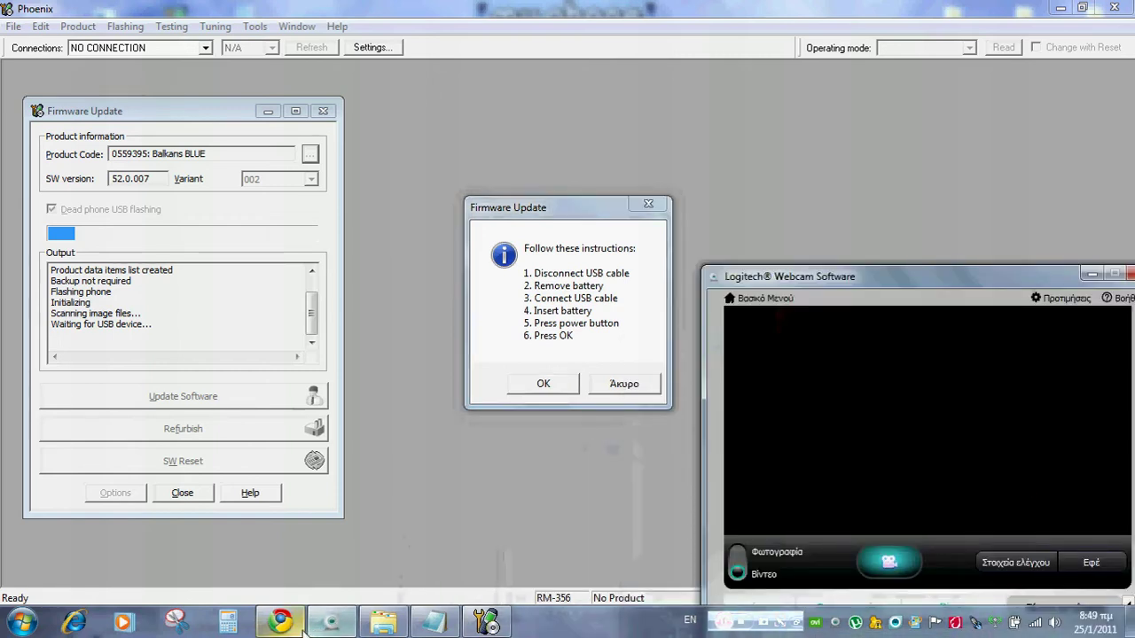
{"action": "mouse_move", "coordinate": [284, 627]}
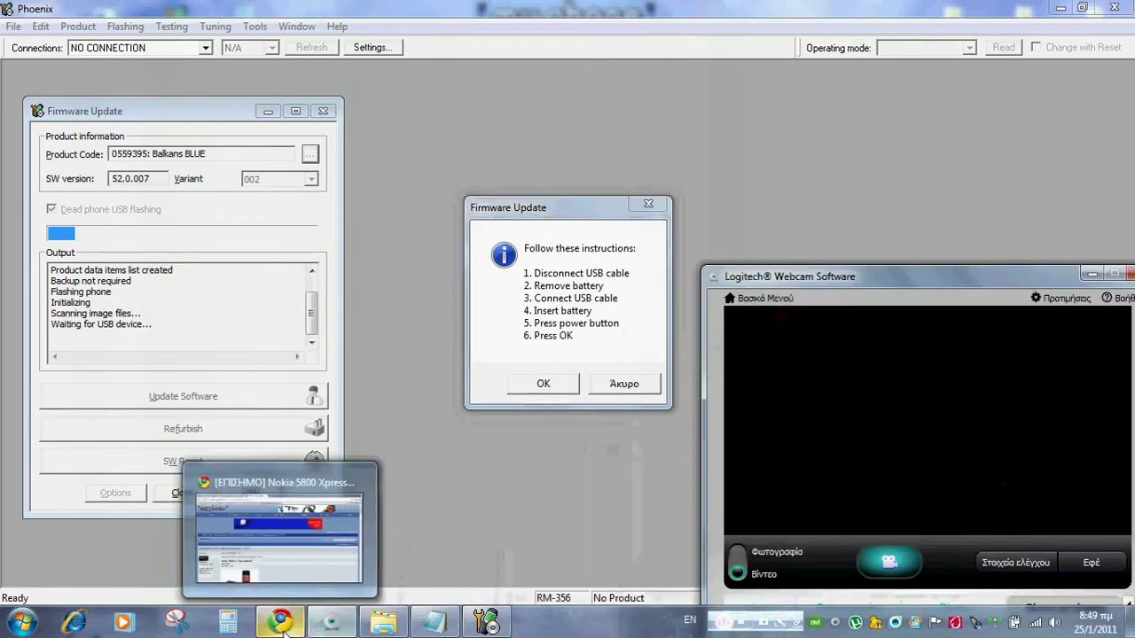
{"action": "left_click", "coordinate": [543, 386]}
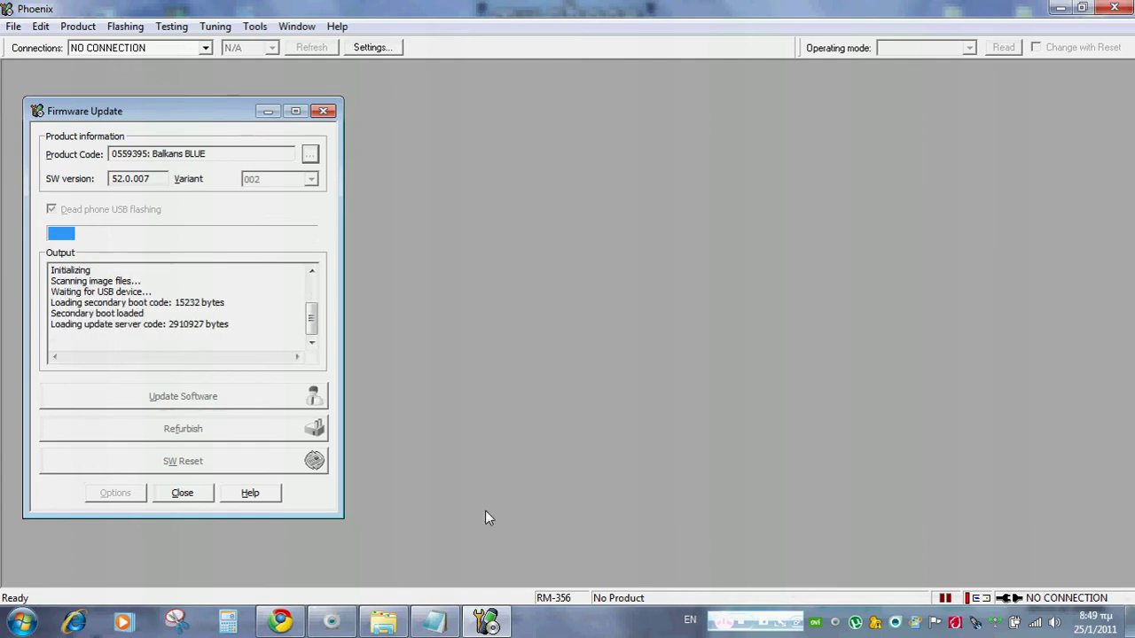
{"action": "left_click", "coordinate": [324, 623]}
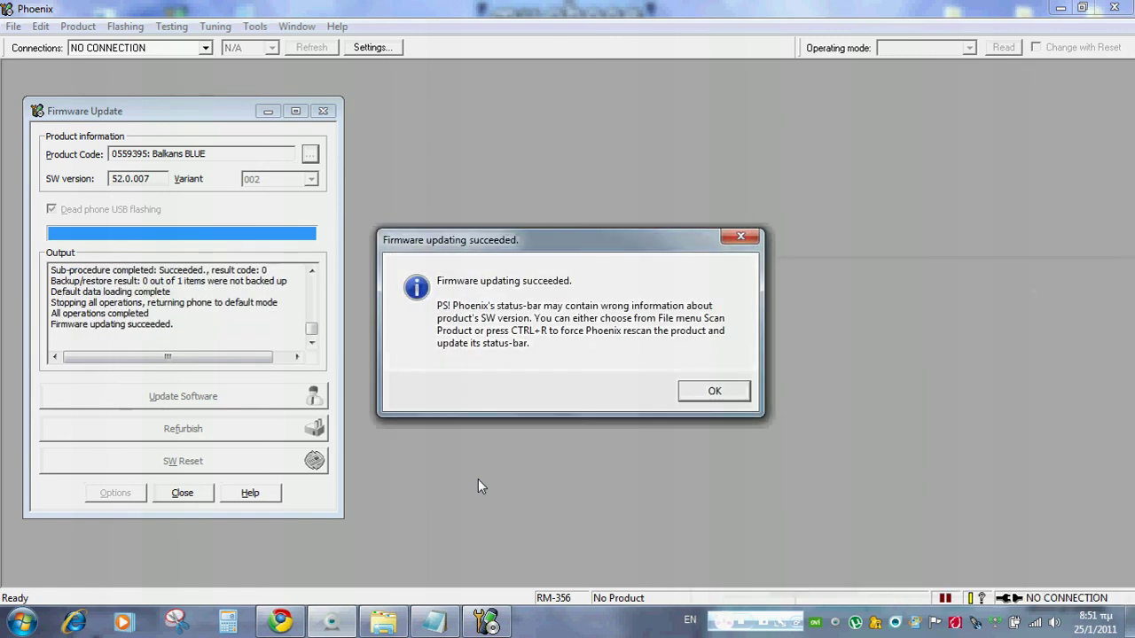
- Dismiss the firmware update notice, and close the webcam software, the Firmware Update window and Phoenix
{"action": "left_click", "coordinate": [701, 398]}
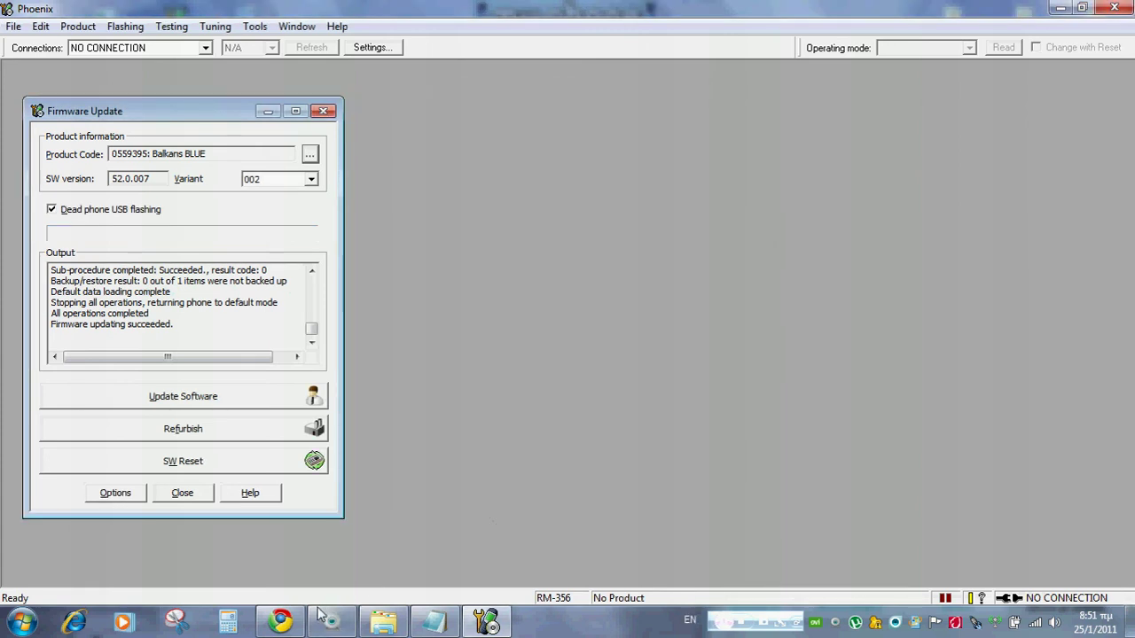
{"action": "left_click", "coordinate": [332, 620]}
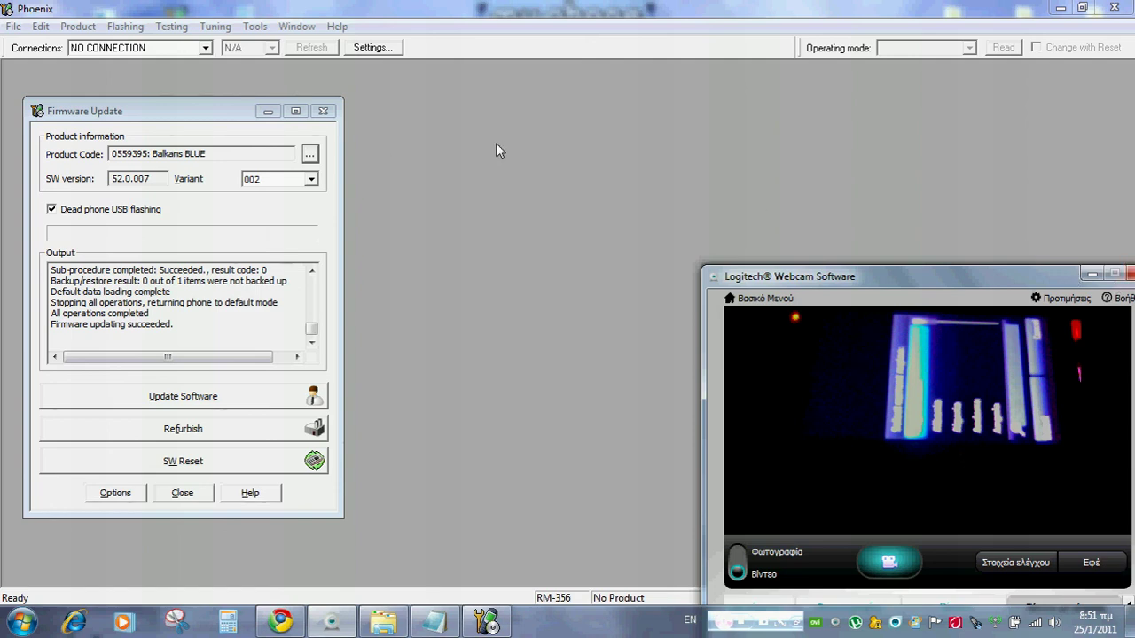
{"action": "left_click", "coordinate": [1124, 274]}
{"action": "left_click", "coordinate": [324, 112]}
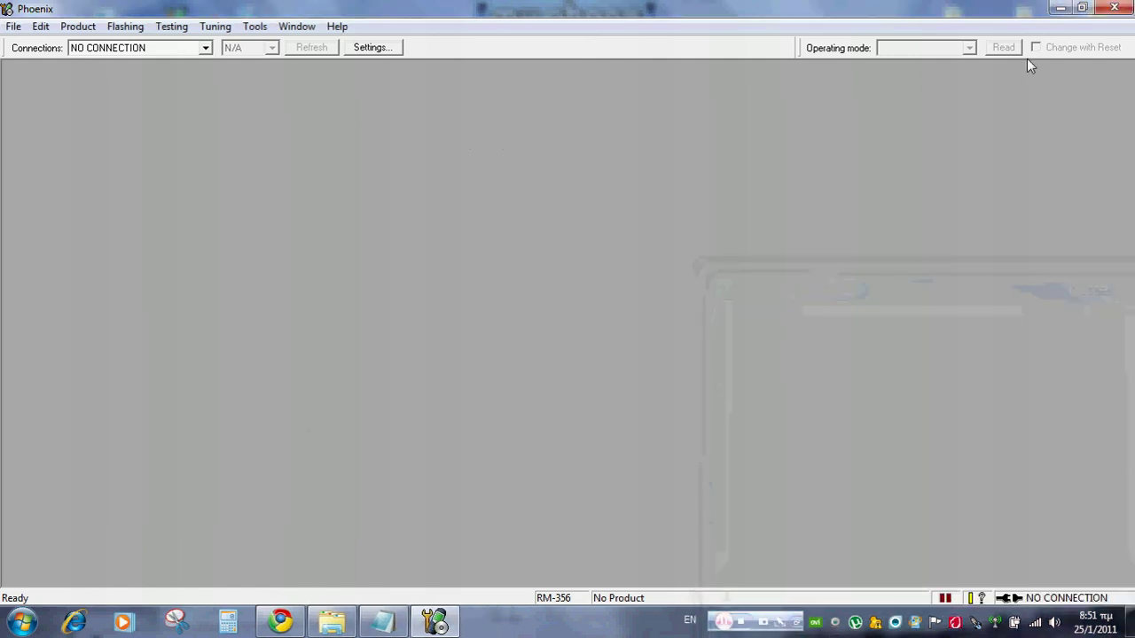
{"action": "left_click", "coordinate": [1114, 8]}
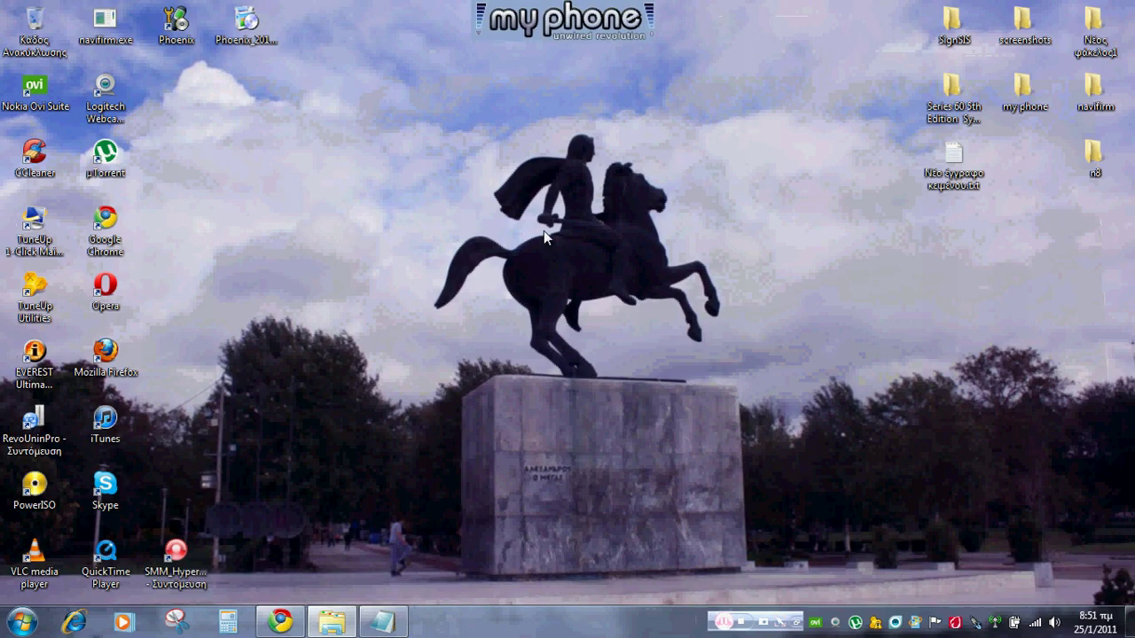